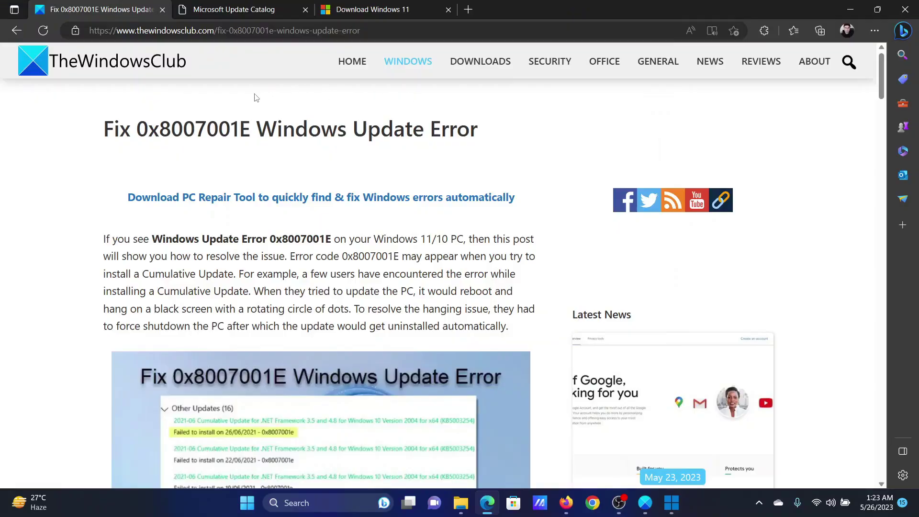
Highlight 'Windows Update Error', the error code 0x8007001E, and the first troubleshooter fix
left_click_drag(277, 129, 498, 123)
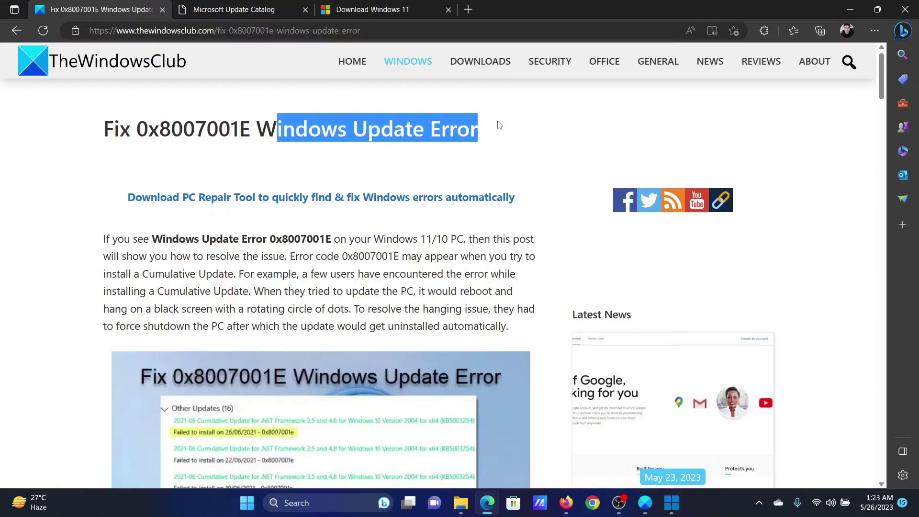
left_click(93, 127)
left_click_drag(137, 130, 207, 133)
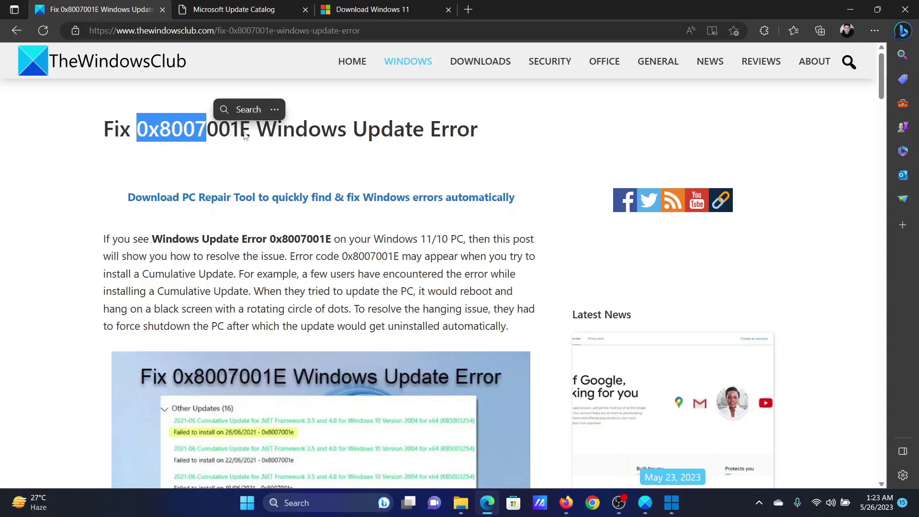
left_click(244, 306)
scroll(246, 305, "down", 5)
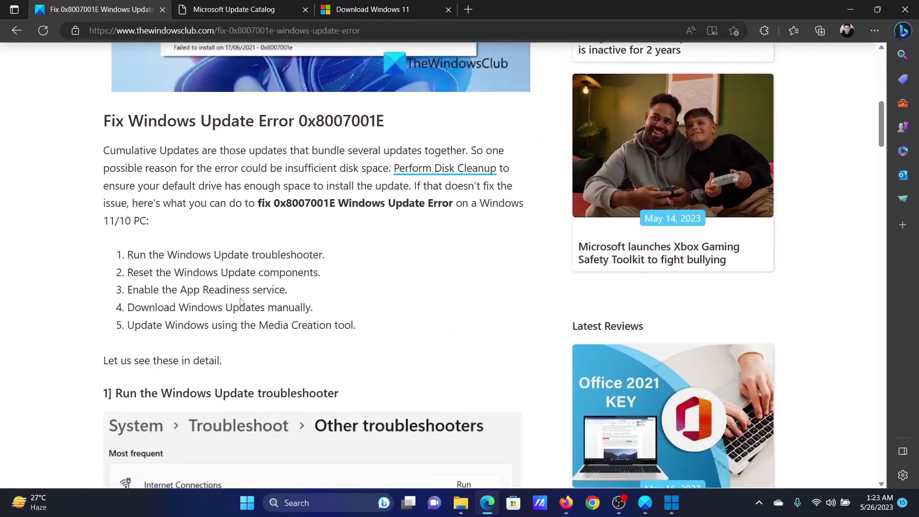
left_click_drag(130, 252, 323, 251)
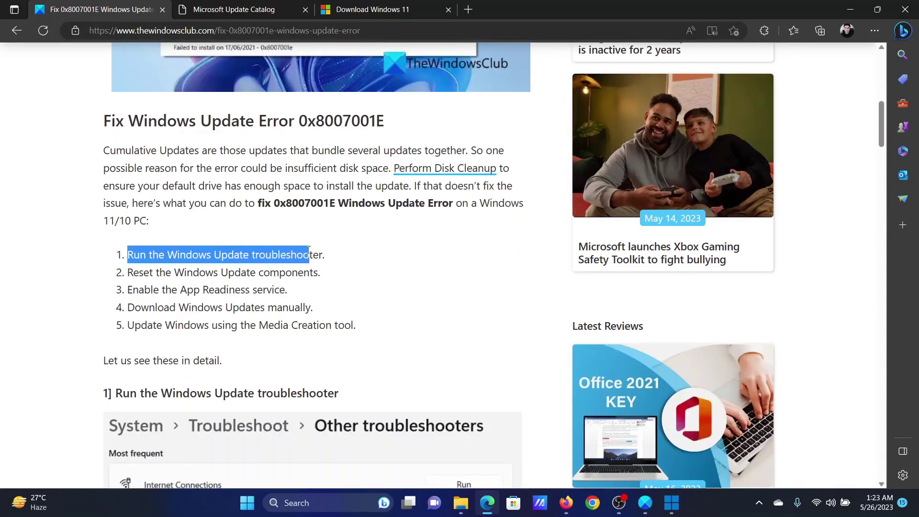
right_click(246, 502)
Run the Windows Update troubleshooter from Settings > System > Troubleshoot > Other troubleshooters
left_click(234, 374)
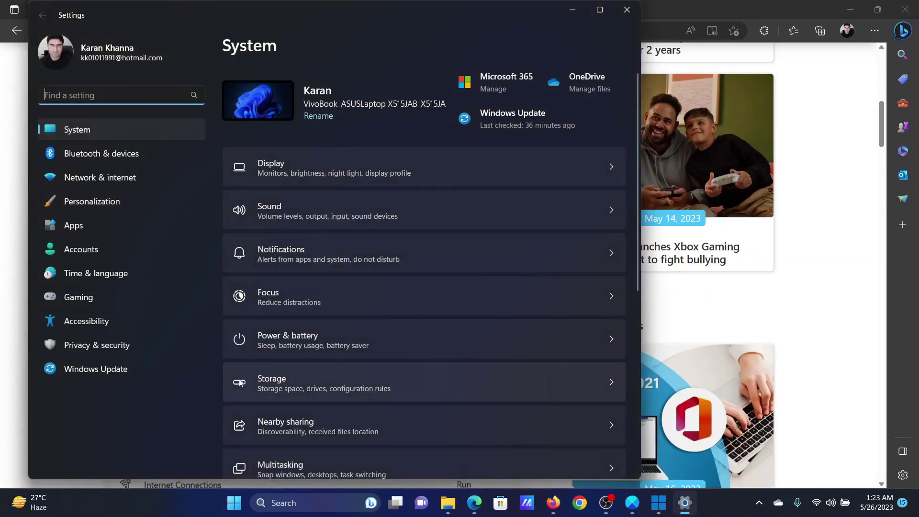
left_click(104, 135)
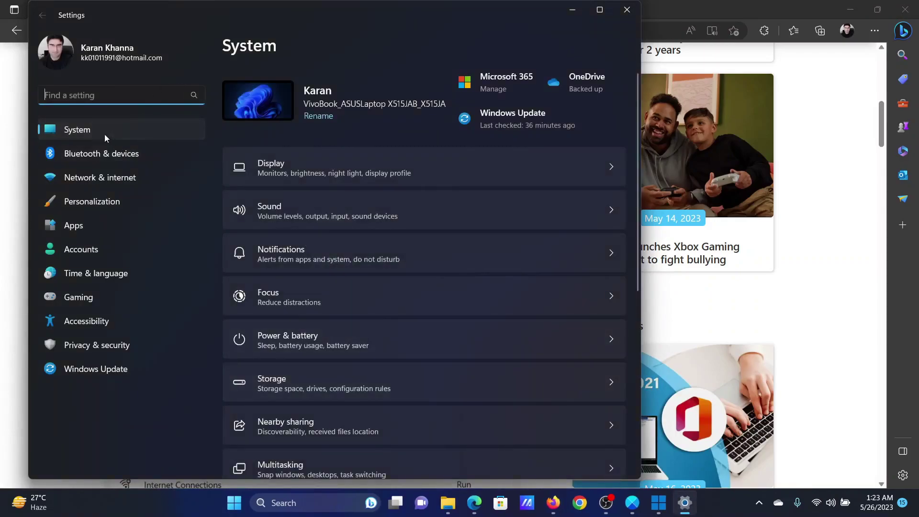
scroll(339, 277, "down", 5)
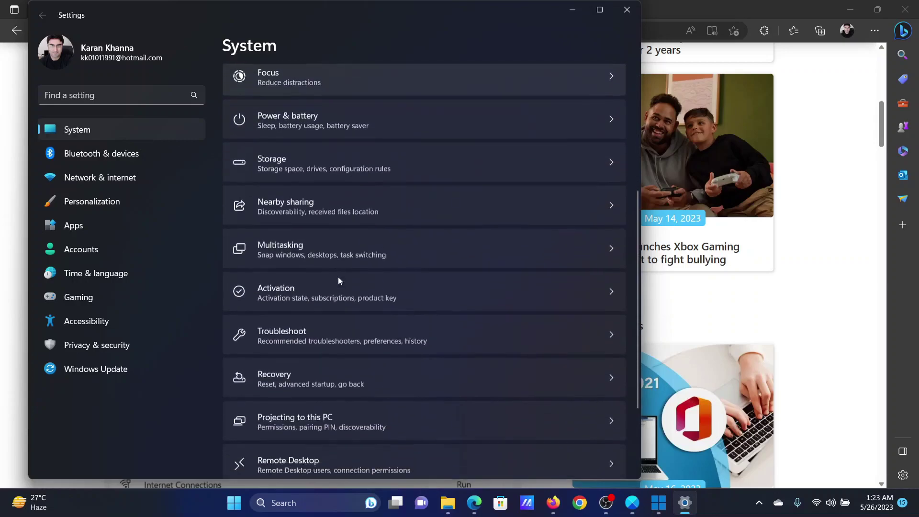
left_click(341, 247)
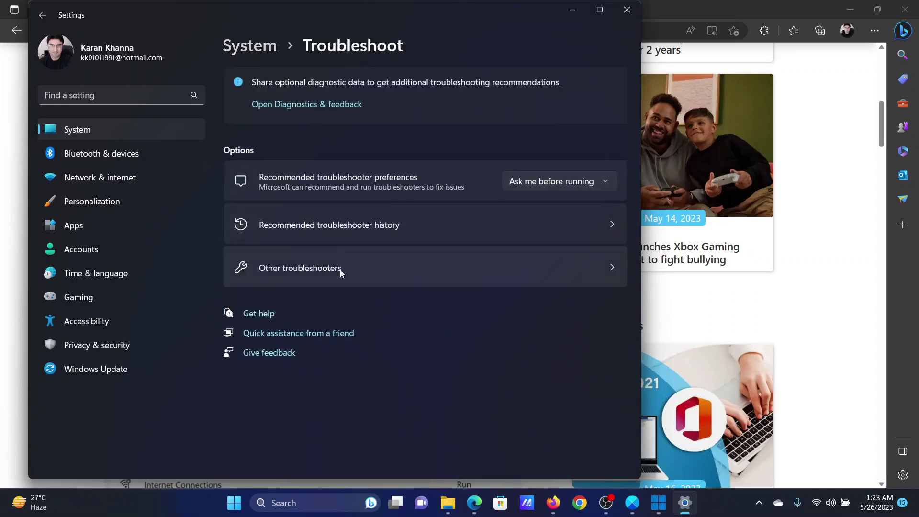
left_click(341, 271)
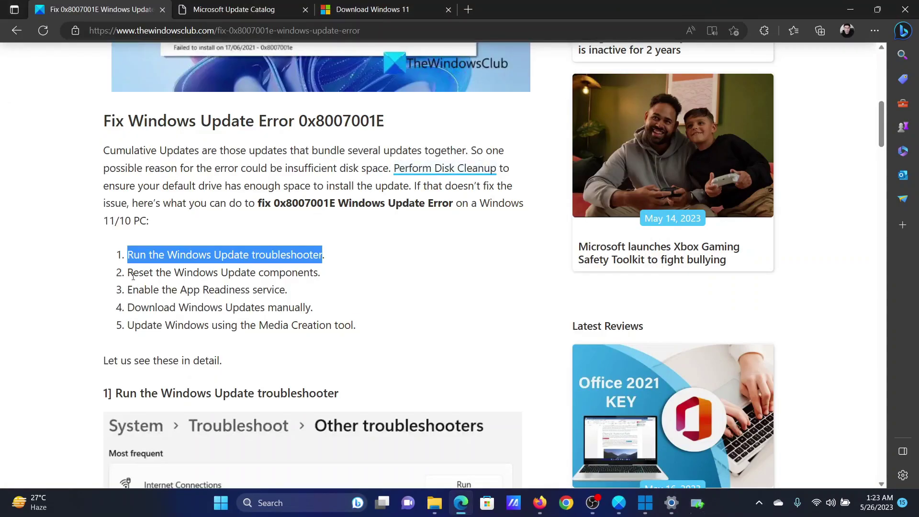
Highlight the update components fix, then bring Installation Assistant and FixWin 11 forward
left_click_drag(133, 274, 317, 273)
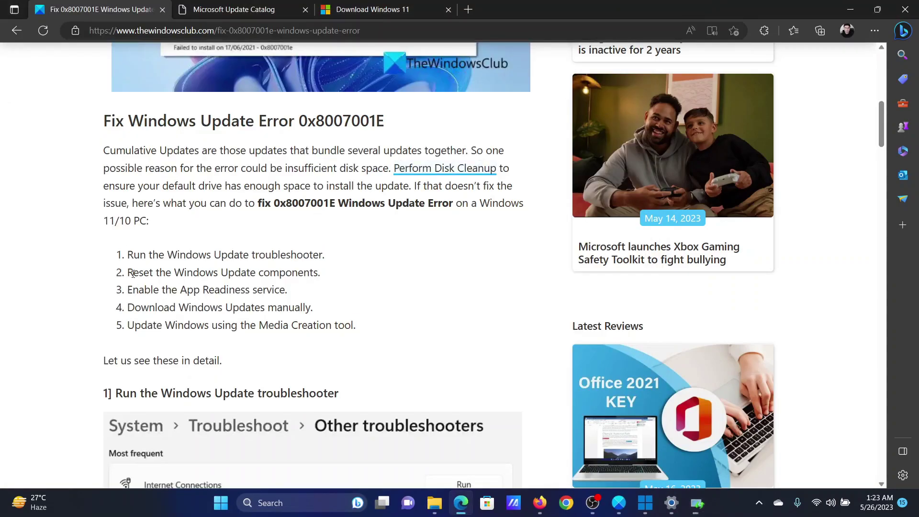
left_click(321, 310)
left_click(643, 506)
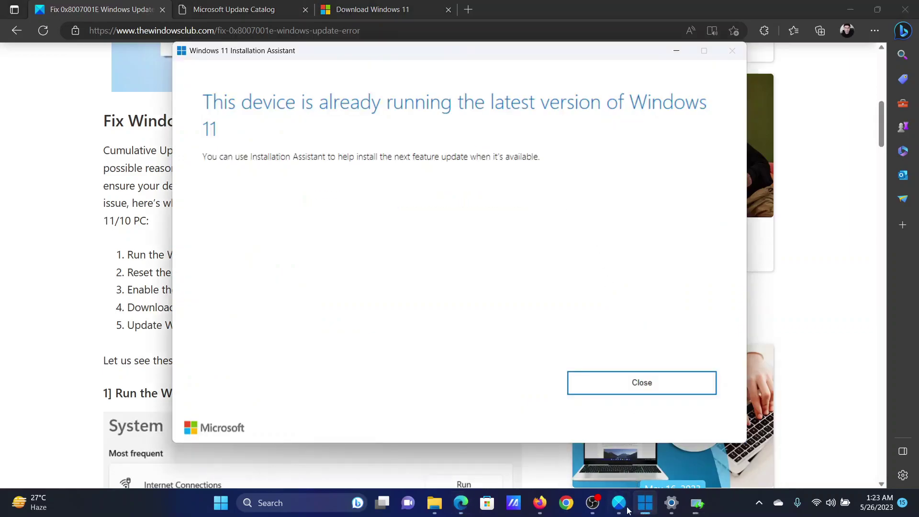
left_click(619, 505)
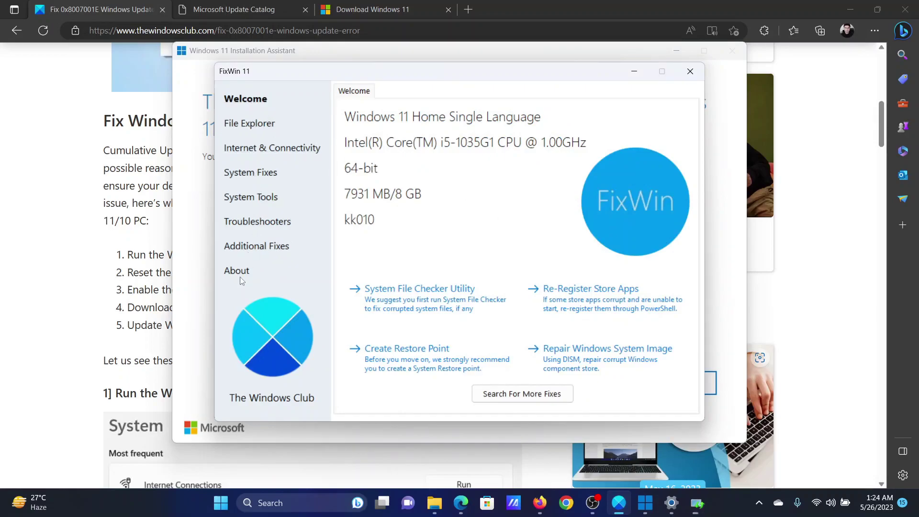
Run FixWin 11's Reset Windows Update History quick fix under Additional Fixes
left_click(245, 247)
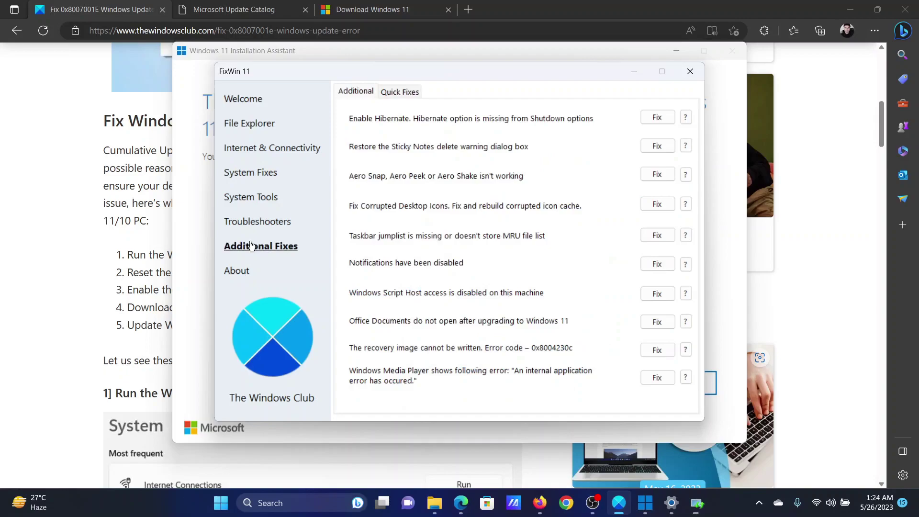
left_click(392, 93)
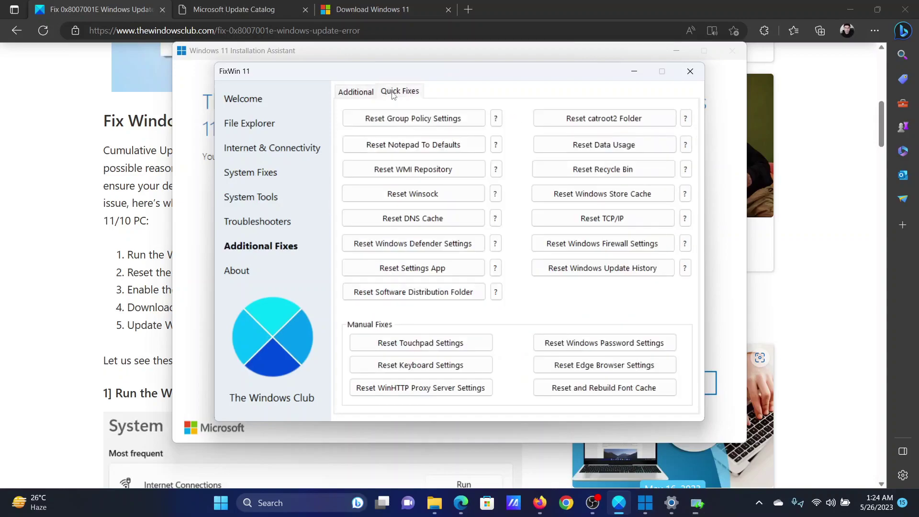
left_click(598, 271)
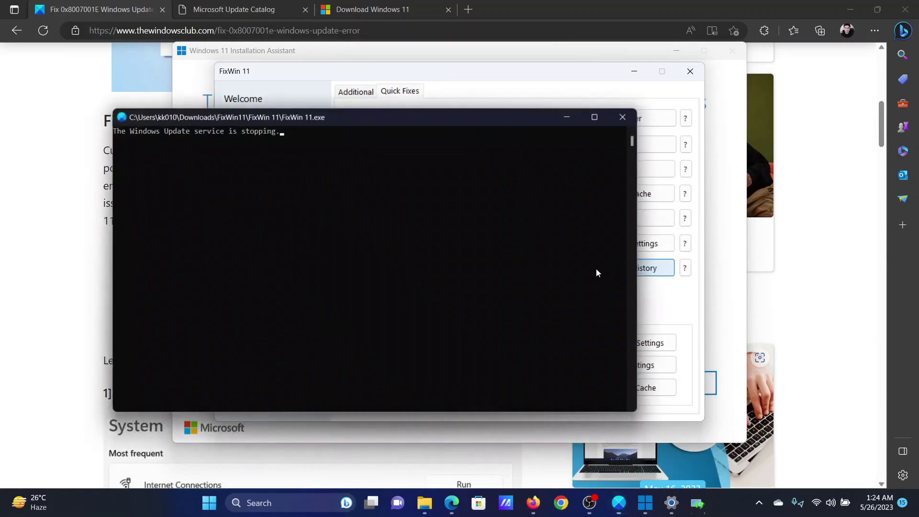
left_click(41, 274)
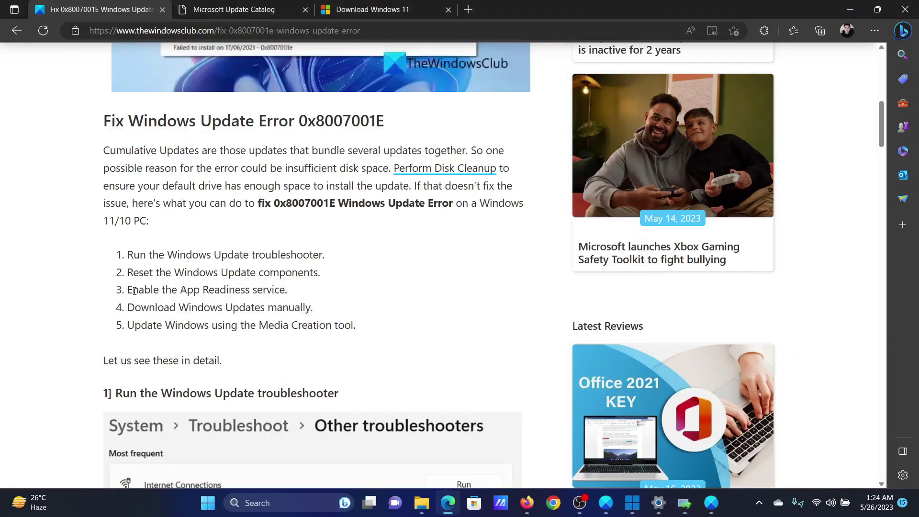
Highlight the App Readiness fix and launch services.msc from the Run box
left_click_drag(132, 289, 281, 289)
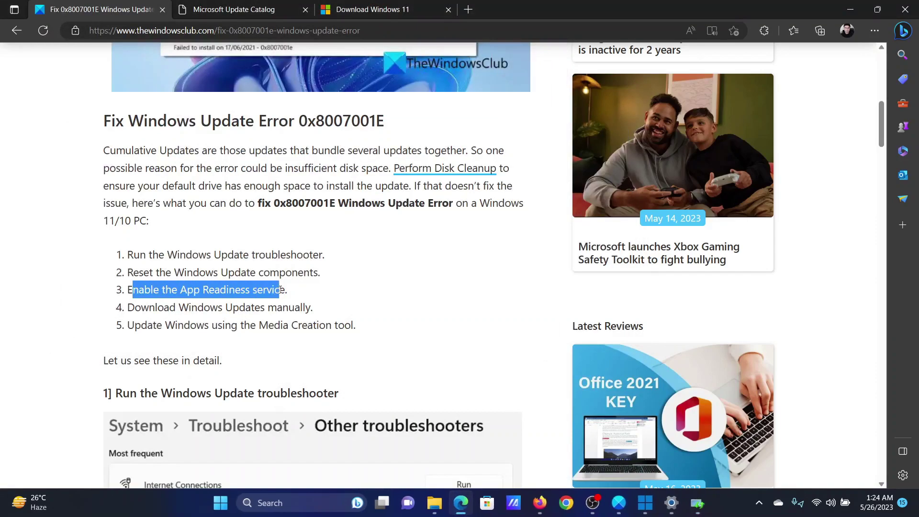
left_click(371, 304)
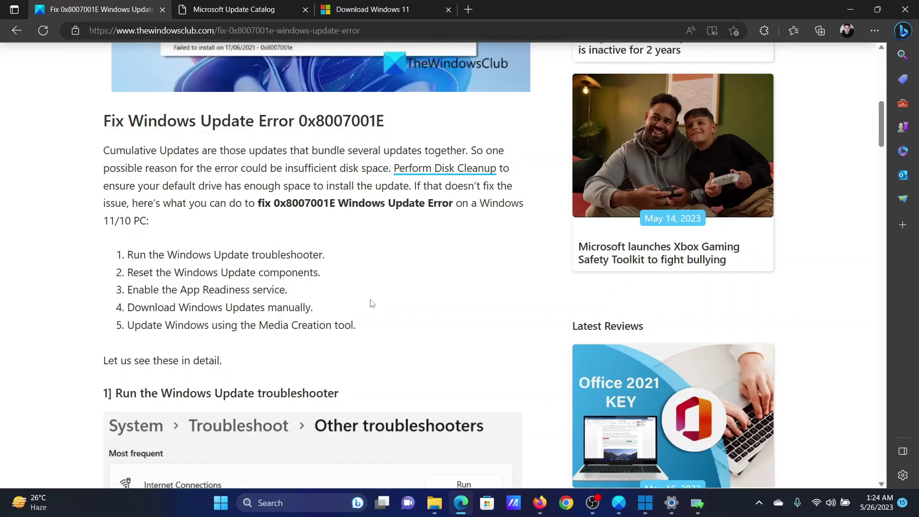
key("super+r")
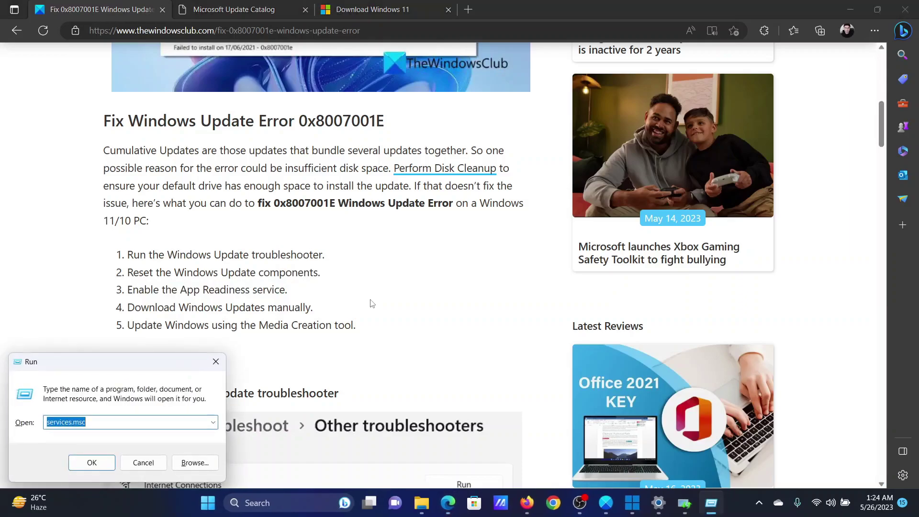
key("End")
key("Return")
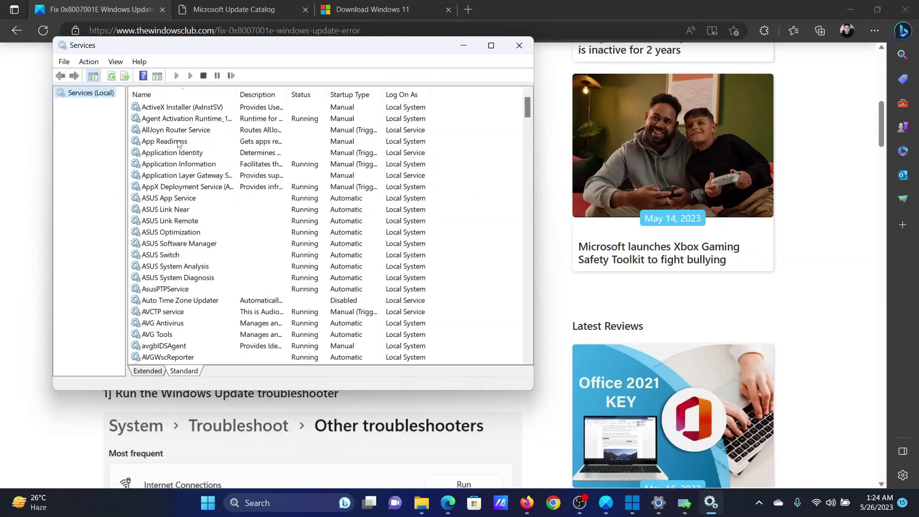
Set App Readiness startup type to Automatic, start the service, and apply the change
double_click(178, 142)
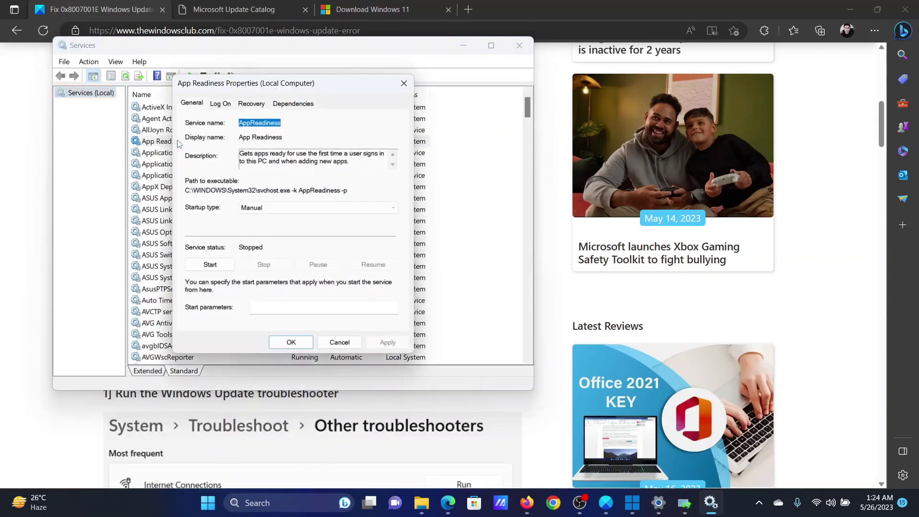
left_click(268, 213)
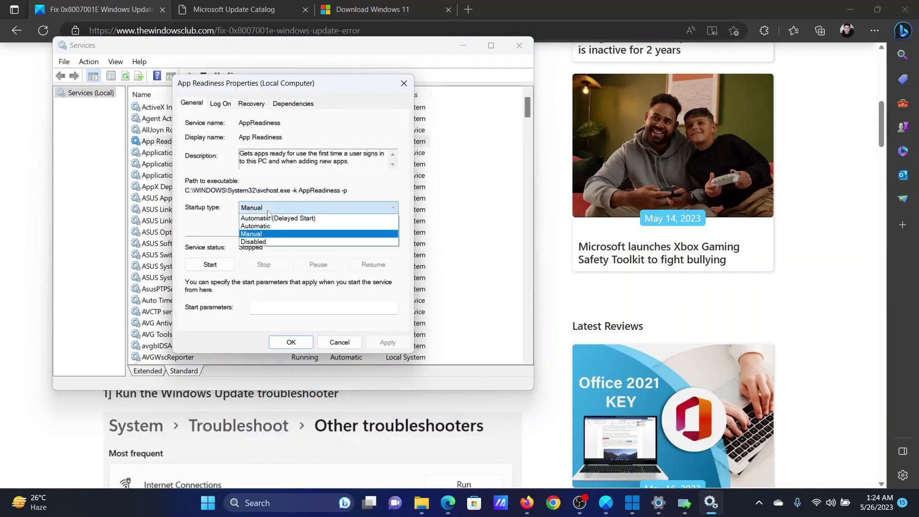
left_click(270, 228)
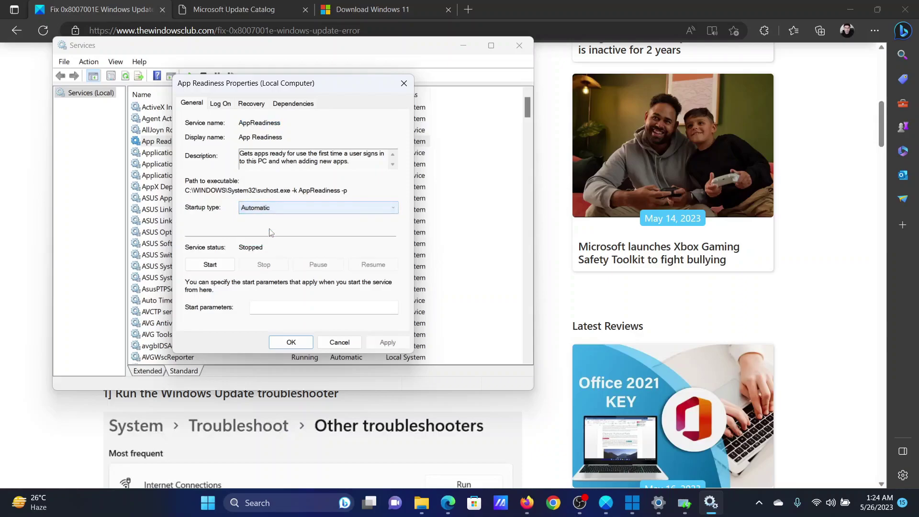
left_click(208, 264)
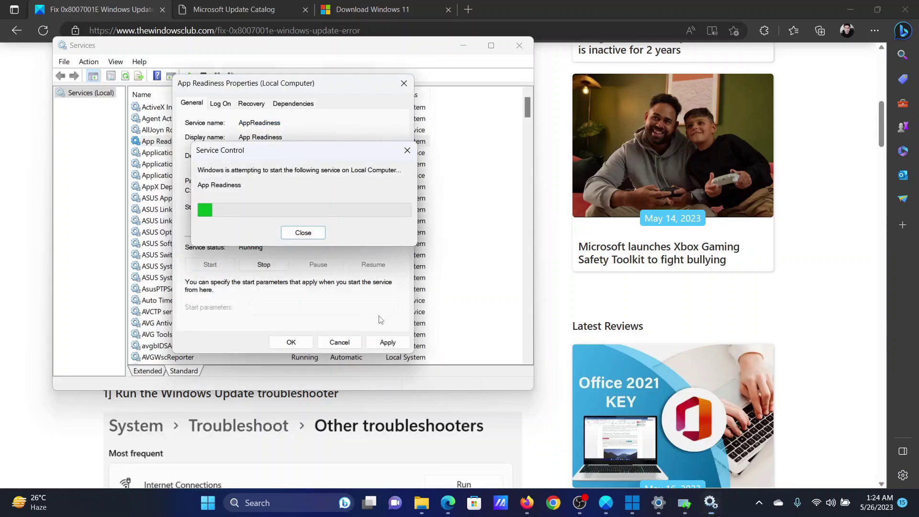
left_click(386, 343)
left_click(296, 344)
left_click(22, 287)
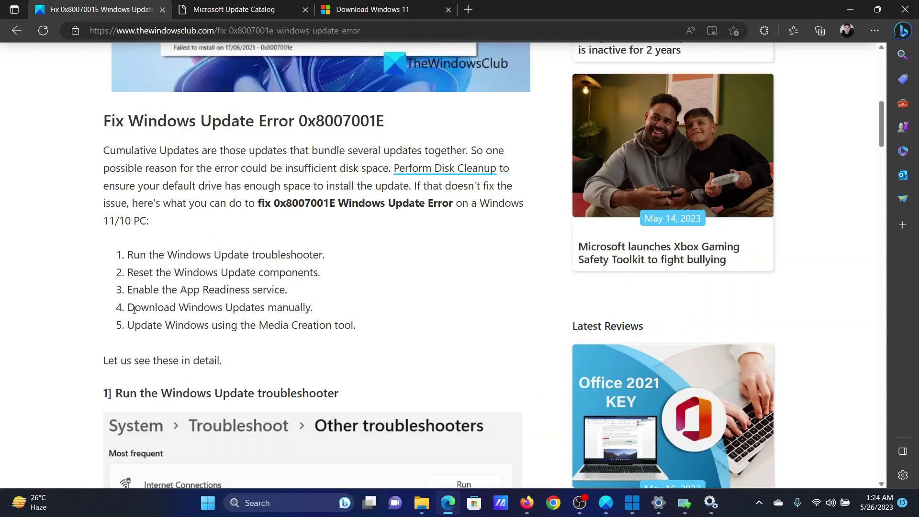
Highlight the manual updates fix and search the Microsoft Update Catalog for 'May 2023'
left_click_drag(135, 309, 307, 307)
left_click(410, 311)
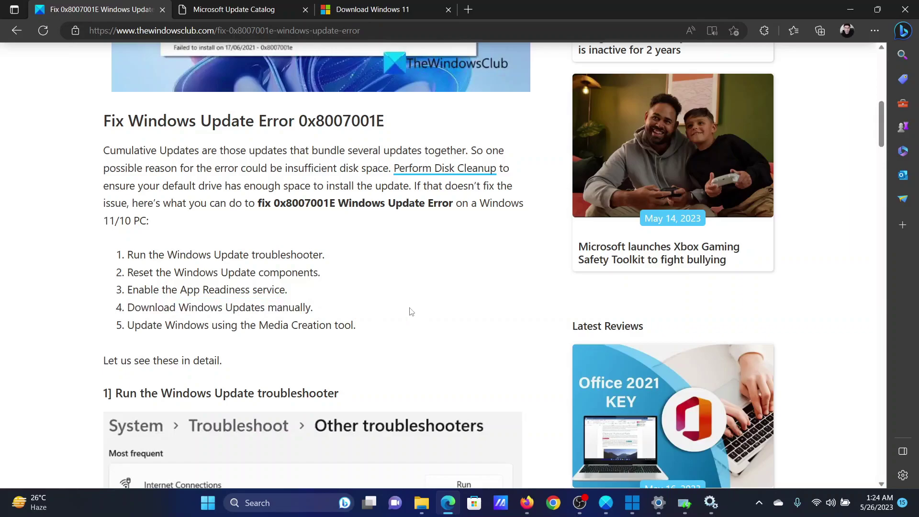
left_click(384, 13)
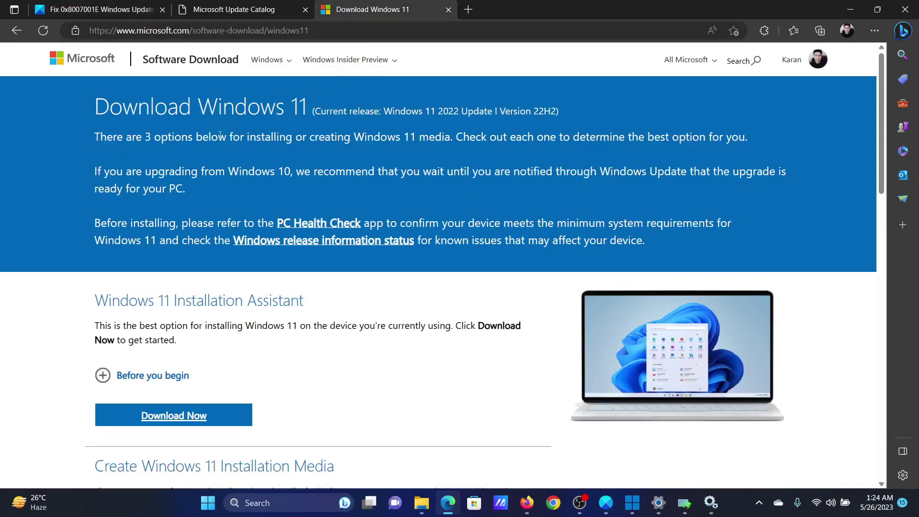
left_click(237, 10)
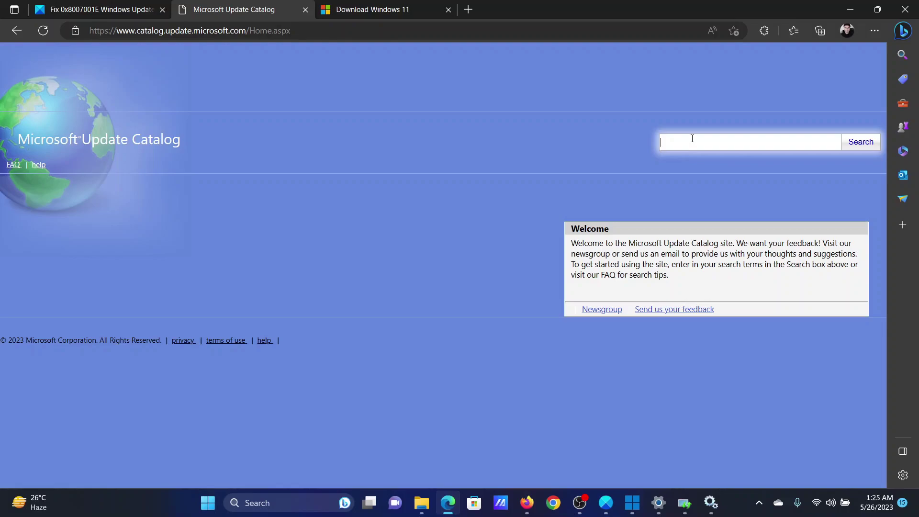
type("May 2023")
left_click(857, 144)
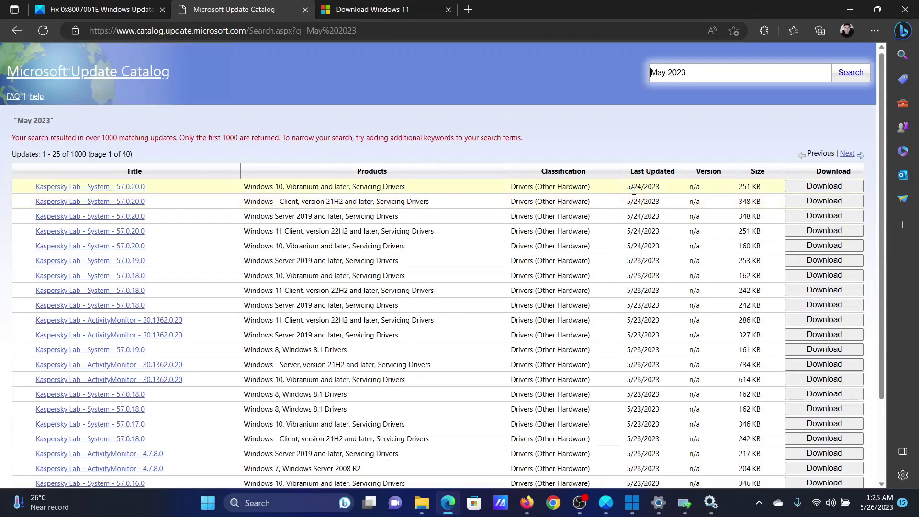
scroll(166, 266, "down", 2)
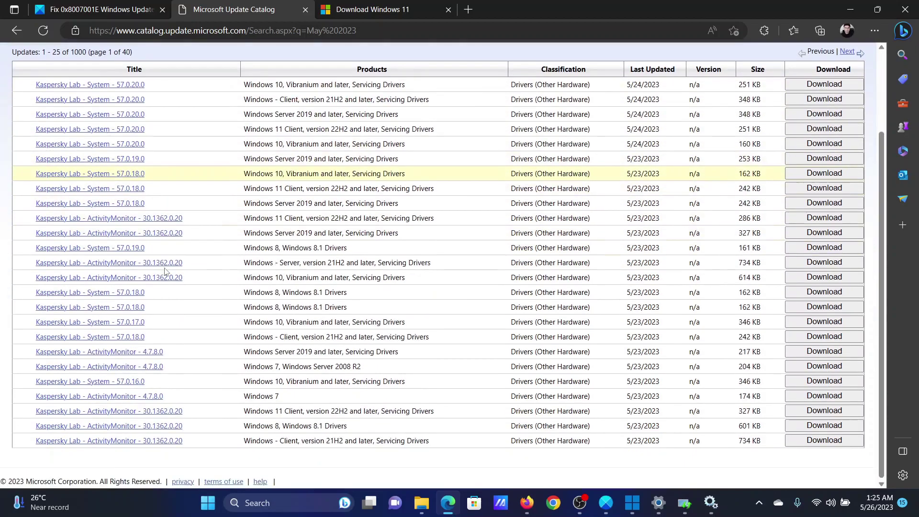
scroll(167, 270, "up", 2)
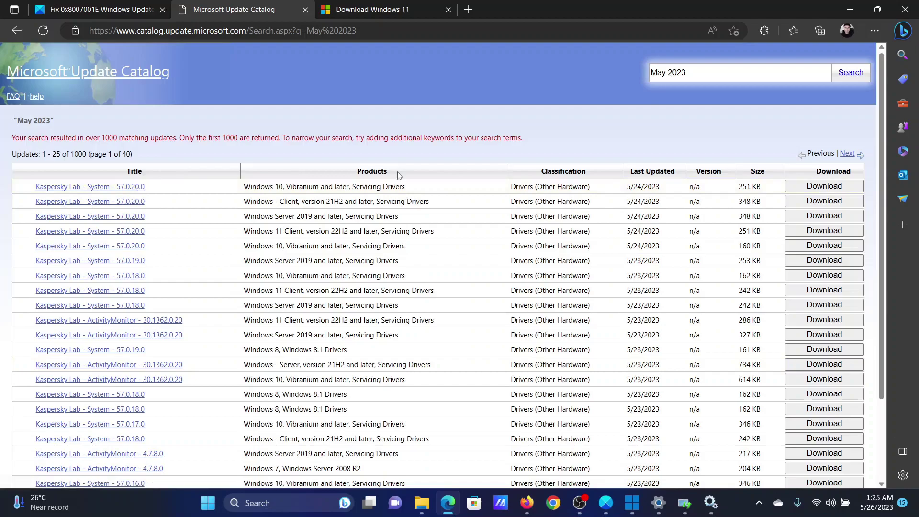
left_click(108, 6)
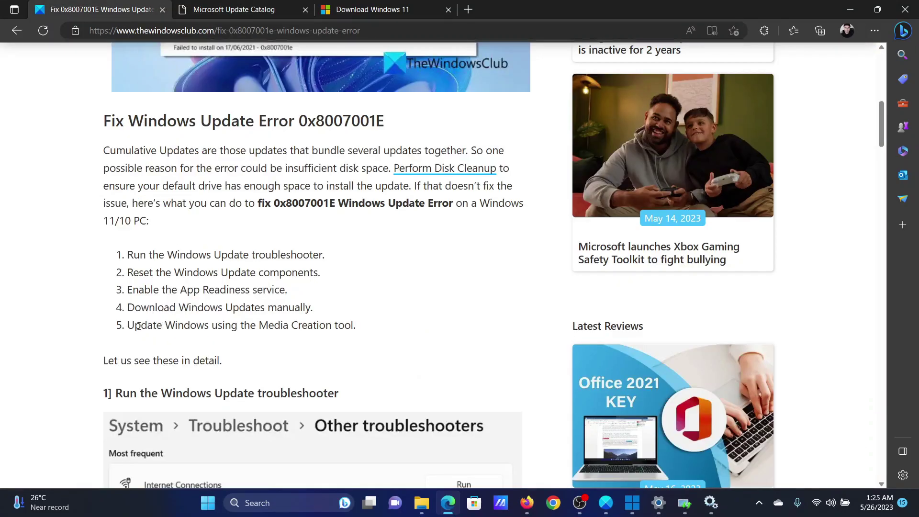
Highlight the Media Creation tool fix and its Windows 10 and Windows 11 download links
left_click_drag(134, 325, 351, 328)
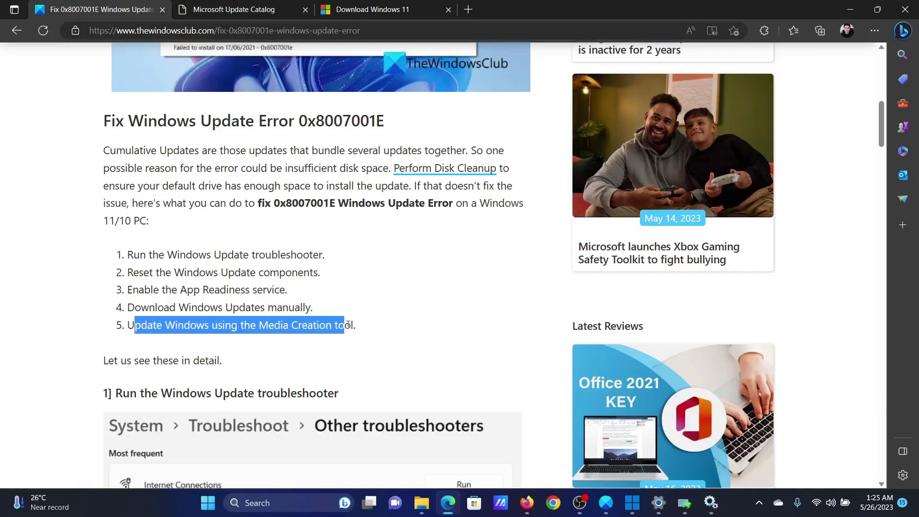
left_click(318, 363)
scroll(319, 363, "down", 5)
scroll(318, 363, "down", 4)
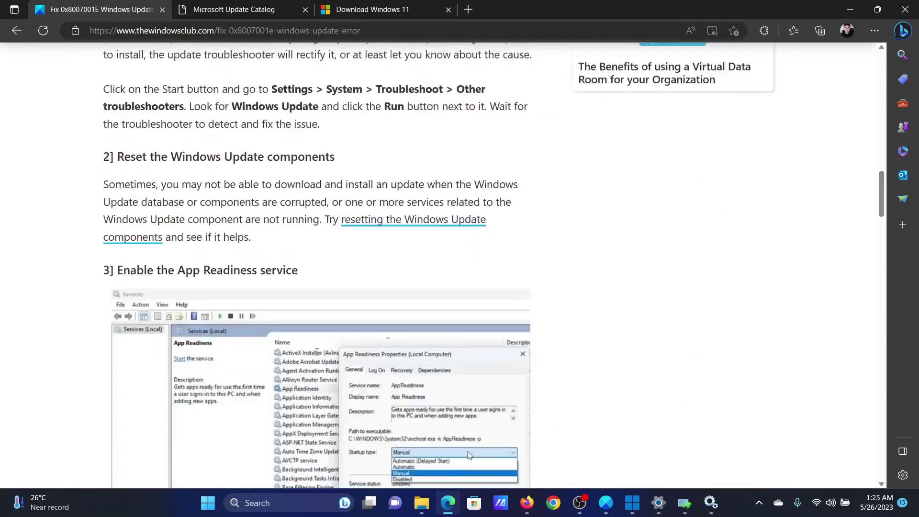
scroll(316, 353, "down", 4)
scroll(317, 354, "down", 5)
scroll(316, 354, "down", 5)
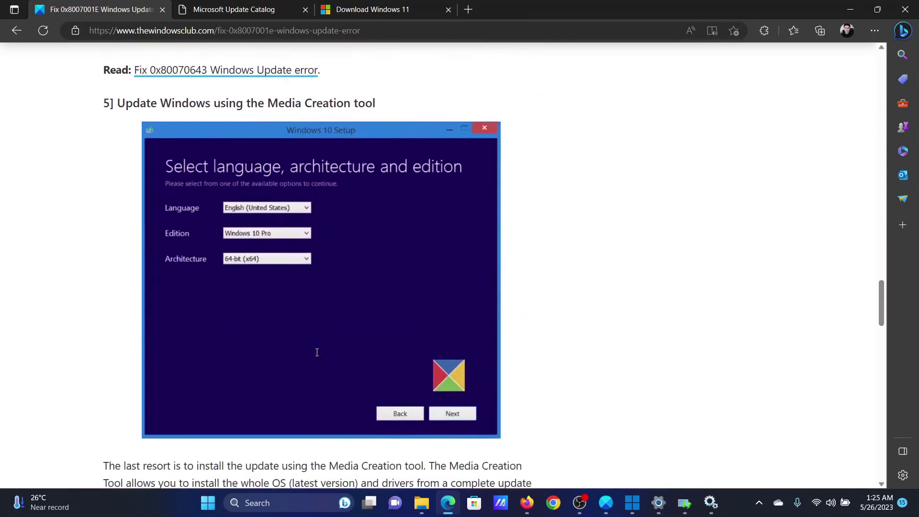
scroll(317, 353, "down", 1)
scroll(316, 351, "down", 2)
left_click_drag(425, 282, 447, 281)
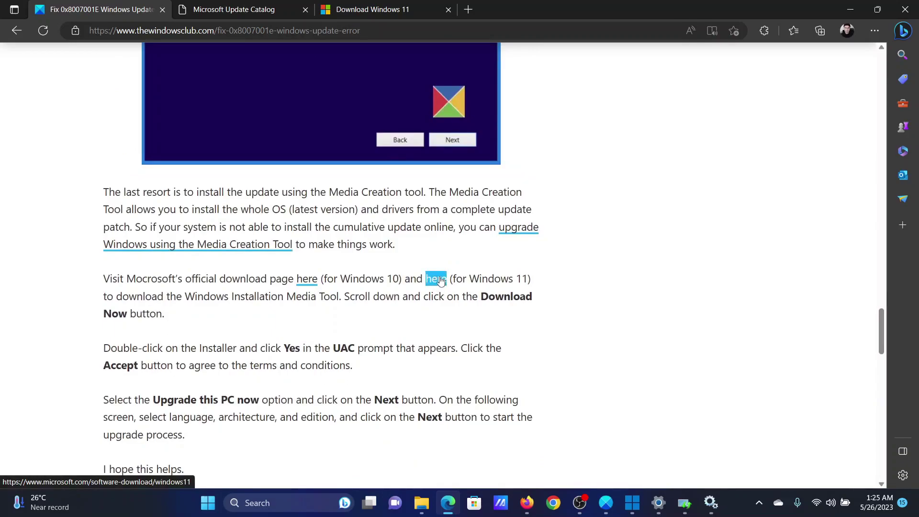
left_click_drag(295, 279, 317, 280)
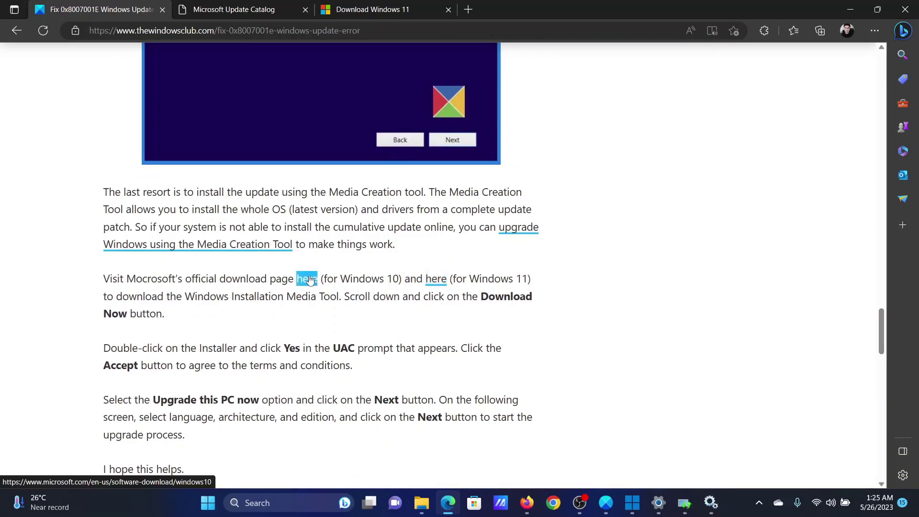
left_click(270, 196)
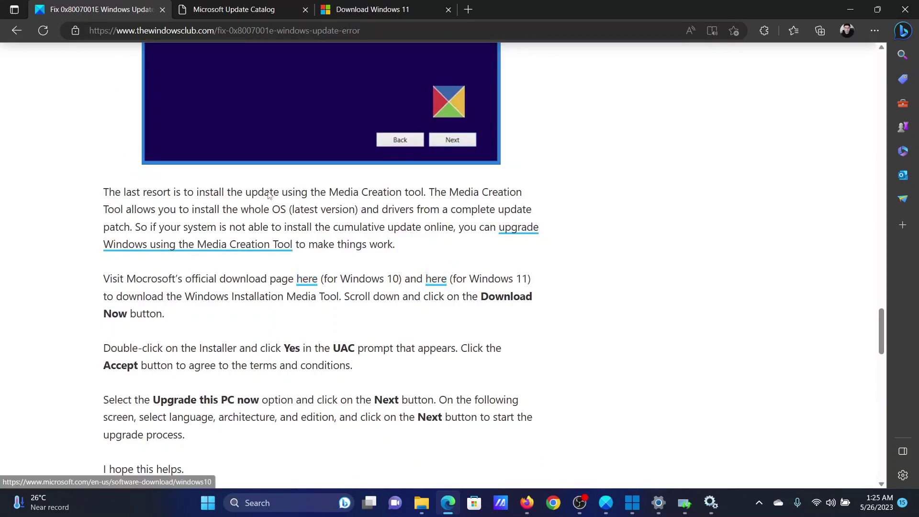
left_click(389, 9)
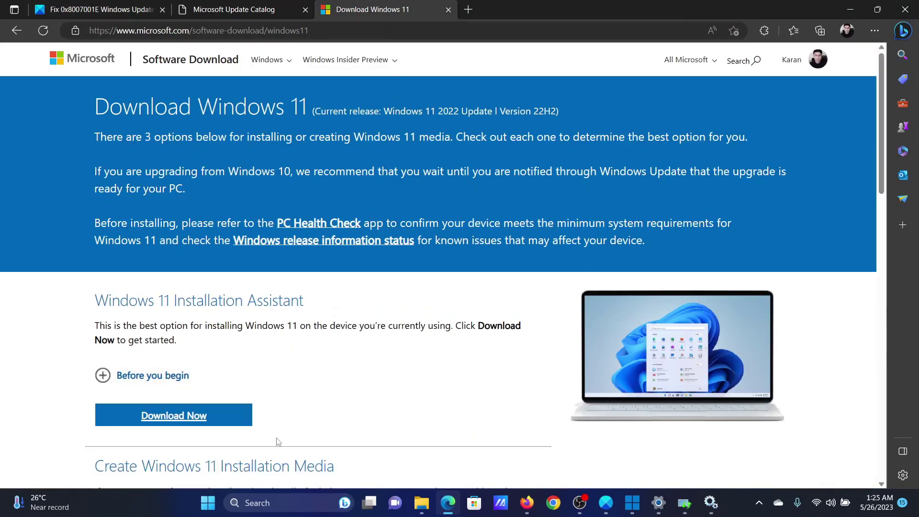
Download and run the Windows 11 Installation Assistant, which reports the latest version installed
left_click(185, 419)
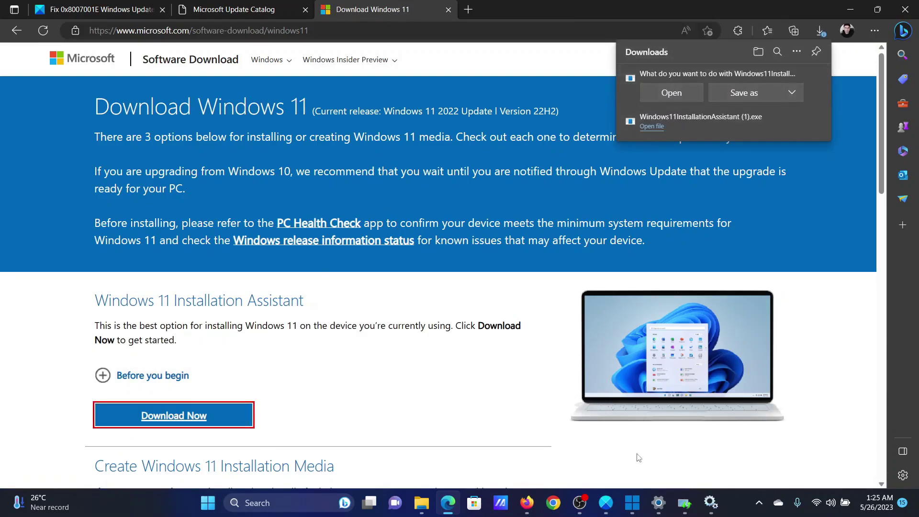
left_click(632, 502)
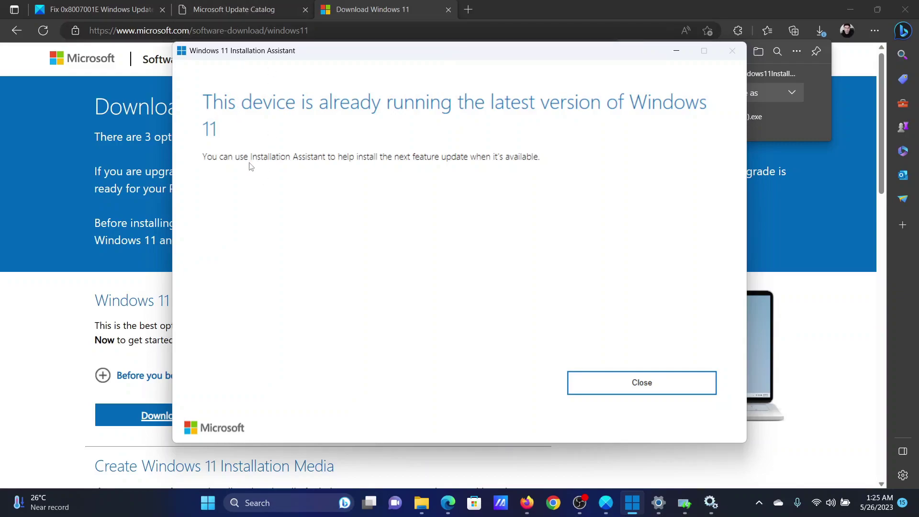
left_click(101, 9)
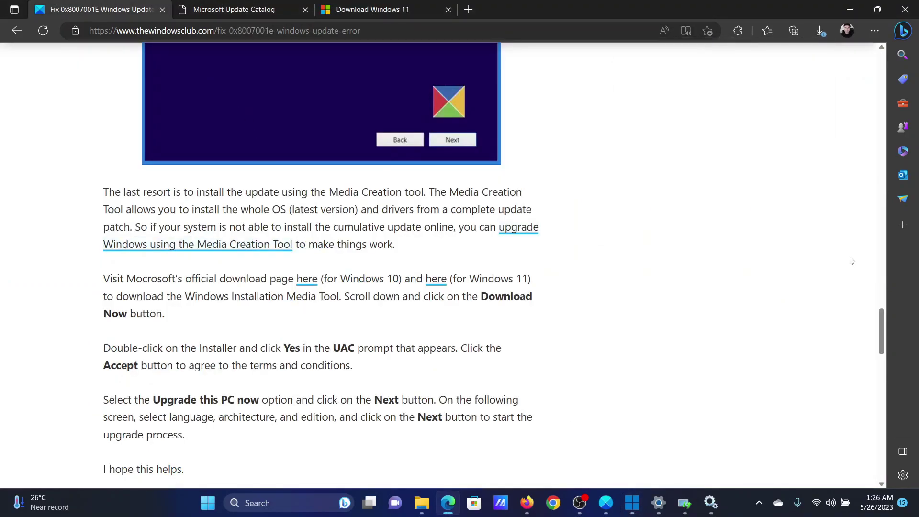
left_click_drag(880, 335, 851, 75)
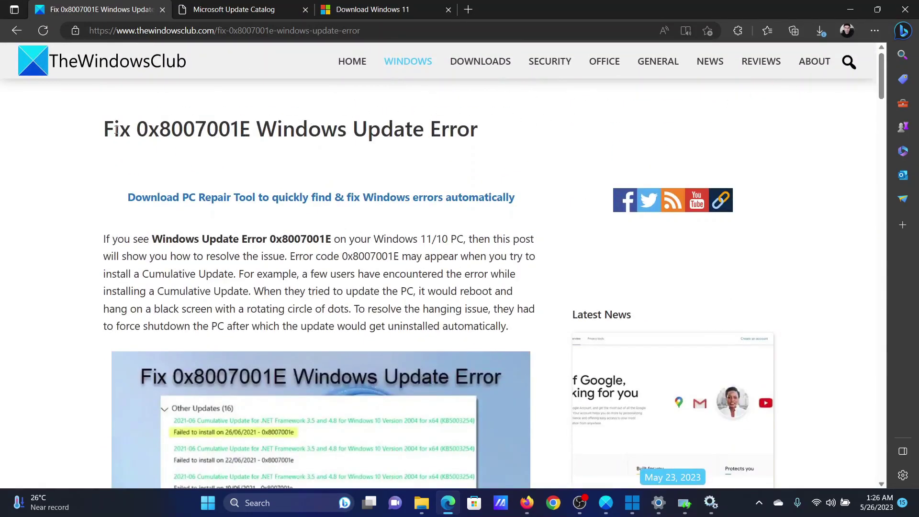
left_click_drag(115, 129, 449, 139)
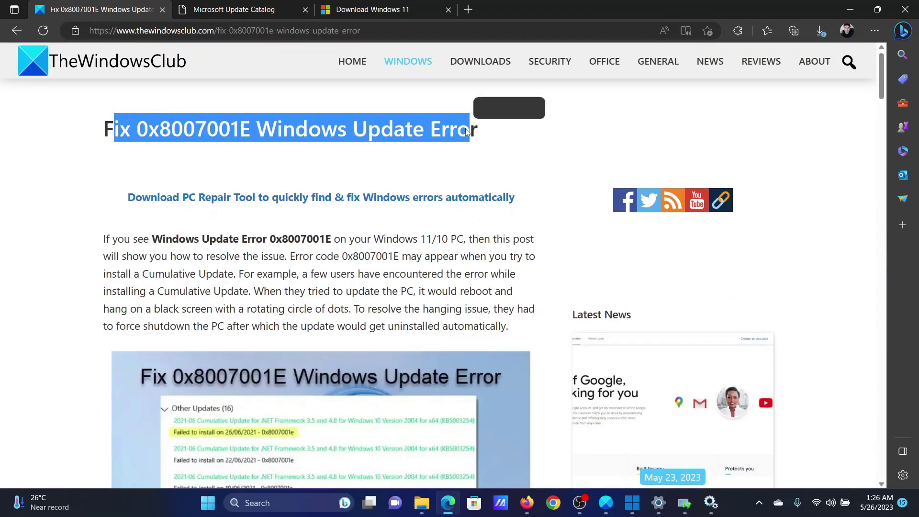